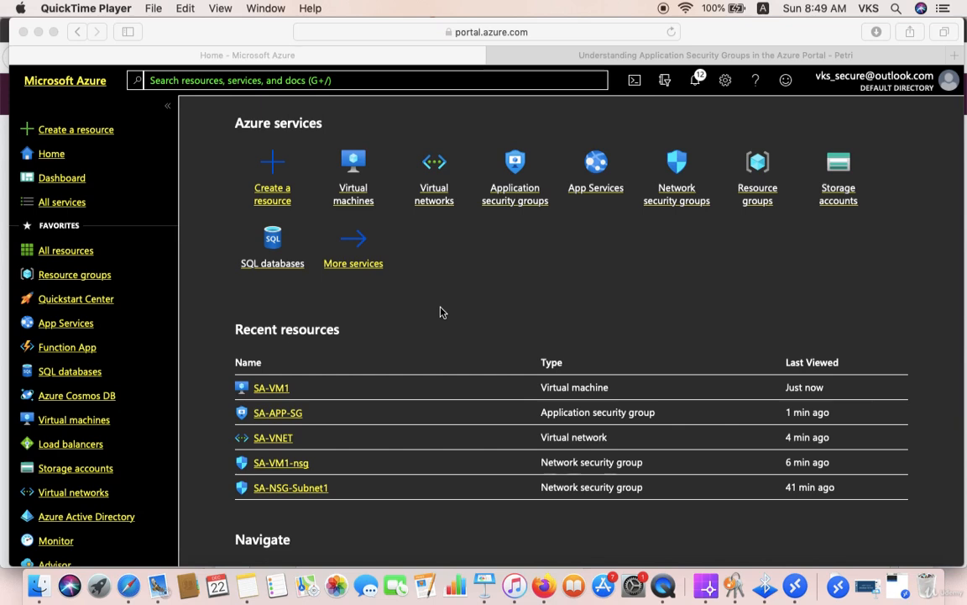
- Search the portal for application security groups and open their list
{"action": "left_click", "coordinate": [270, 76]}
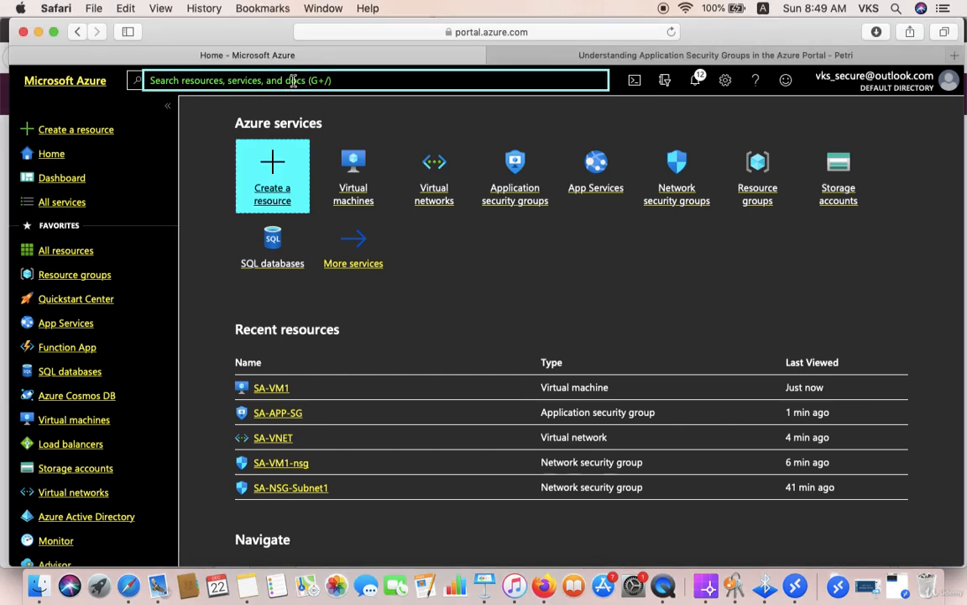
{"action": "left_click", "coordinate": [282, 81]}
{"action": "type", "text": "appl"}
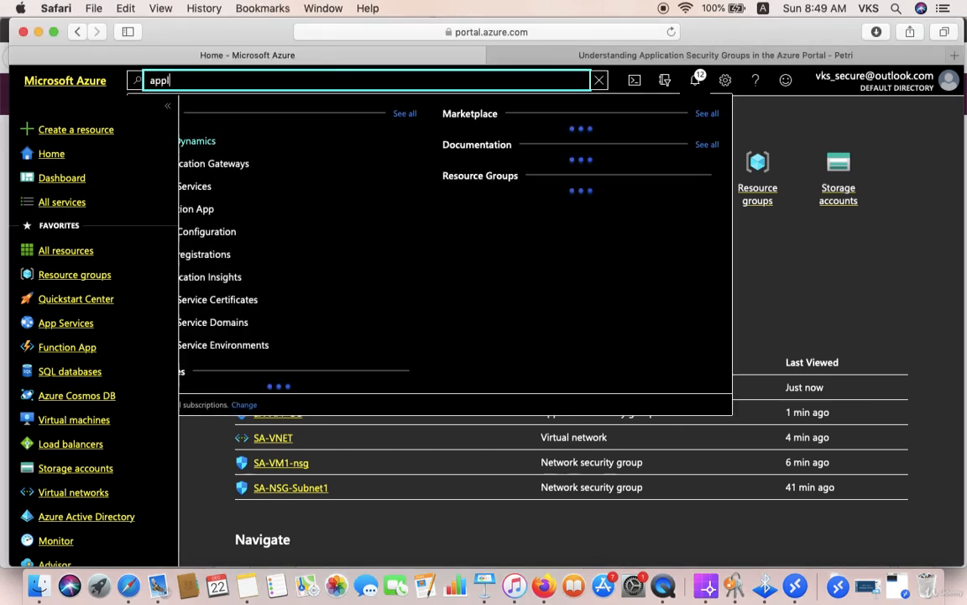
{"action": "left_click", "coordinate": [269, 209]}
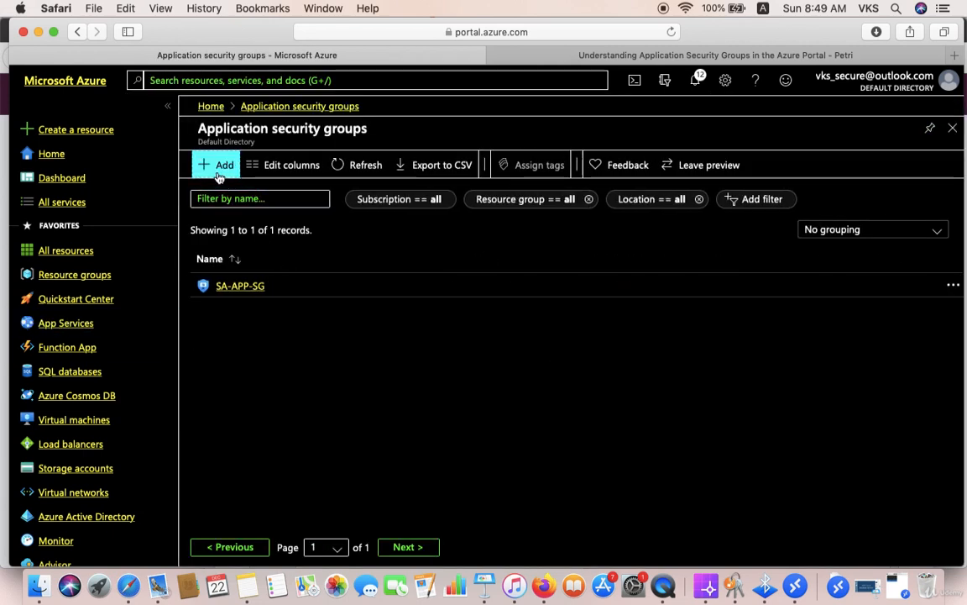
- Create an application security group named SA-APP-SG1 in the SA-ResourceG resource group, East US region
{"action": "left_click", "coordinate": [220, 166]}
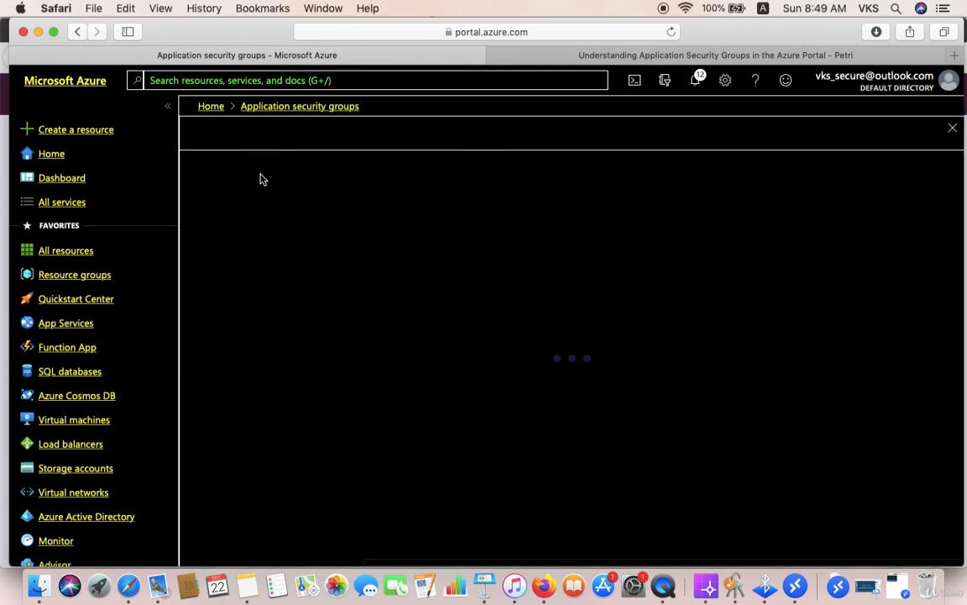
{"action": "left_click", "coordinate": [447, 260]}
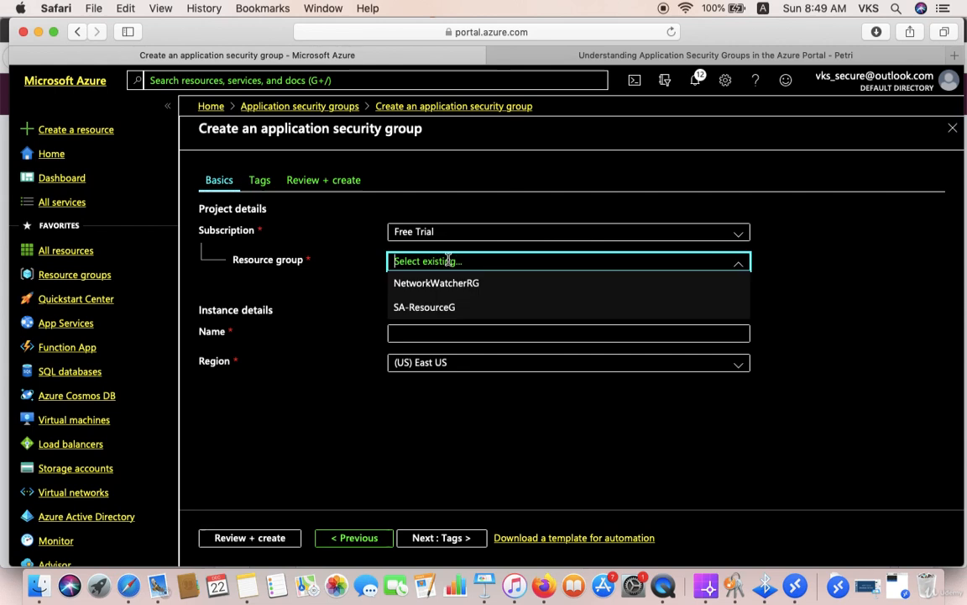
{"action": "left_click", "coordinate": [443, 308]}
{"action": "left_click", "coordinate": [423, 333]}
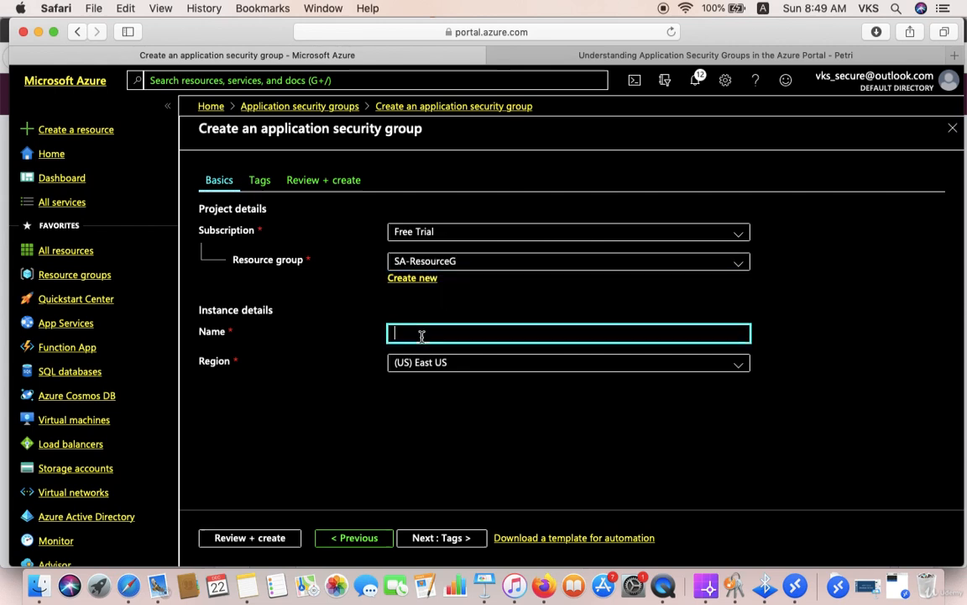
{"action": "type", "text": "SA-A"}
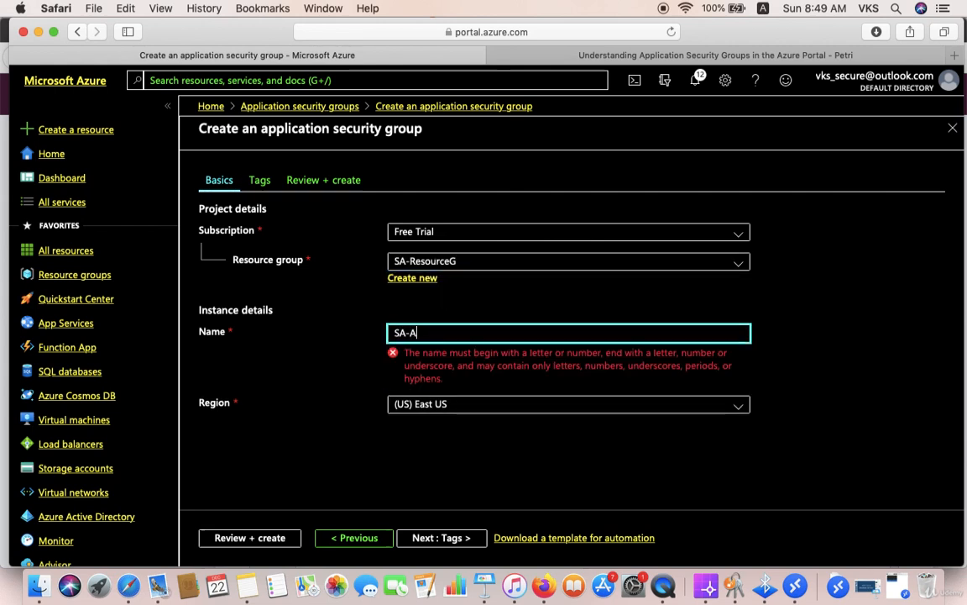
{"action": "type", "text": "PP-SG1"}
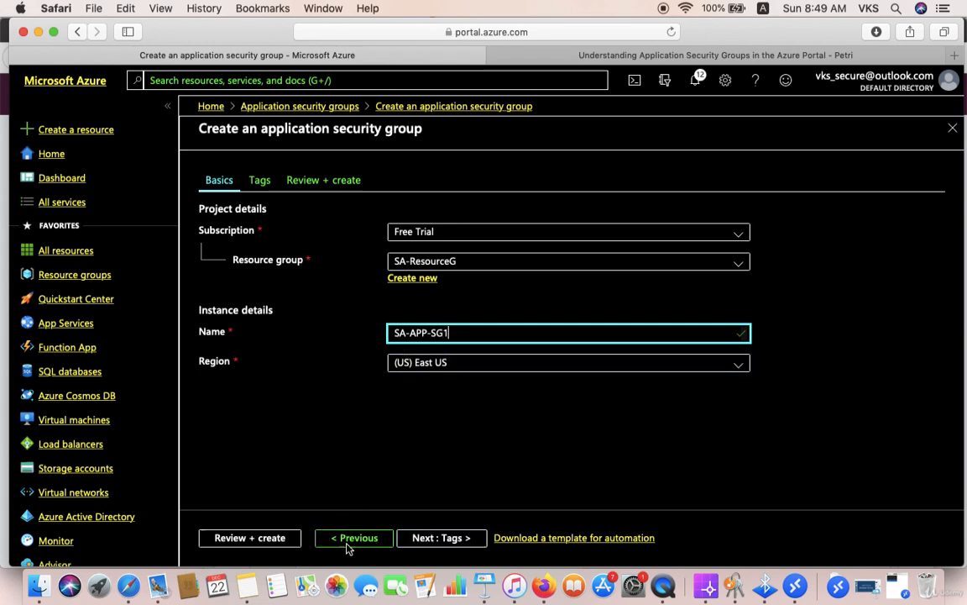
{"action": "left_click", "coordinate": [277, 540]}
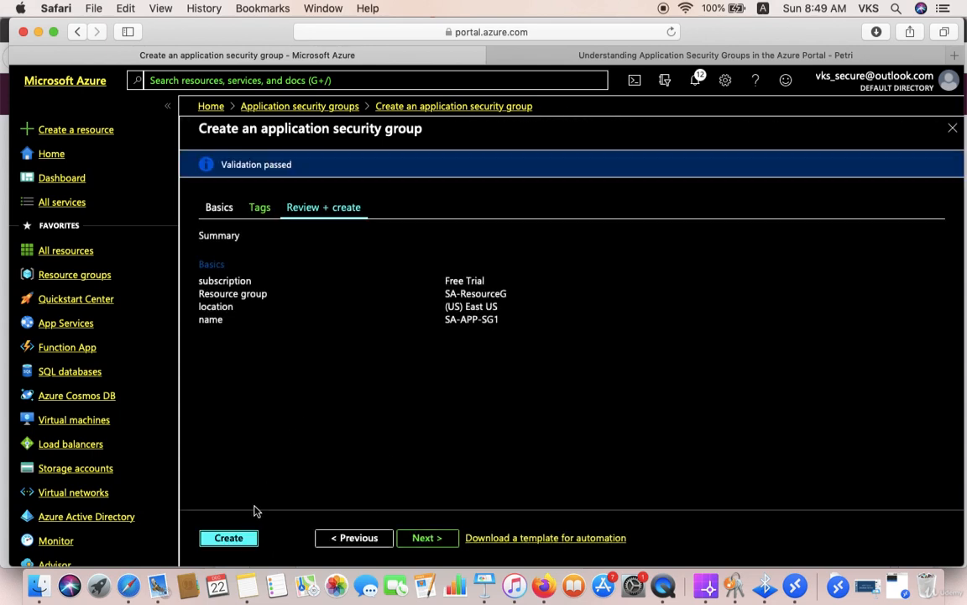
{"action": "left_click", "coordinate": [228, 538]}
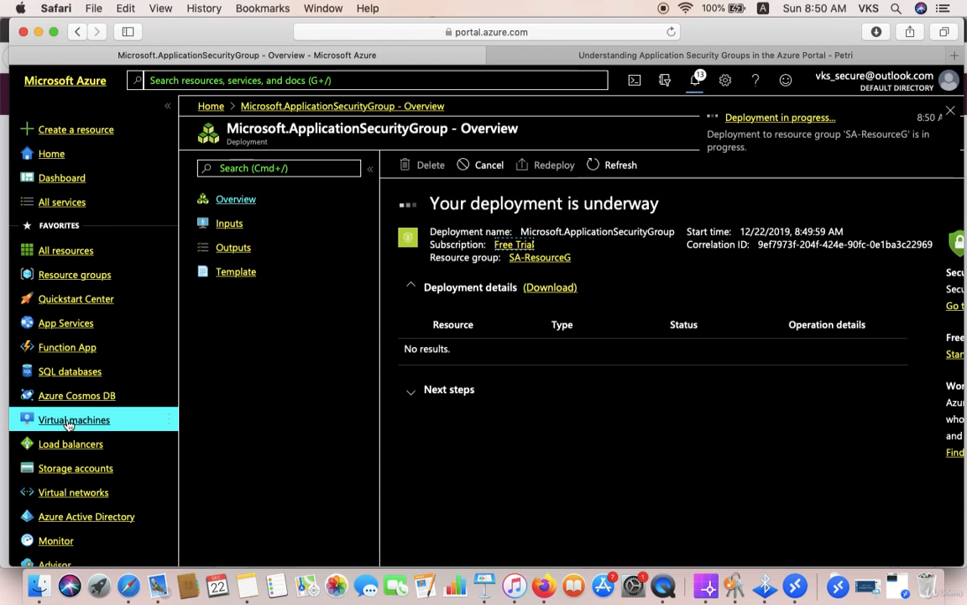
- Open the application security groups section of the SA-VM1 virtual machine's networking settings
{"action": "mouse_move", "coordinate": [69, 425]}
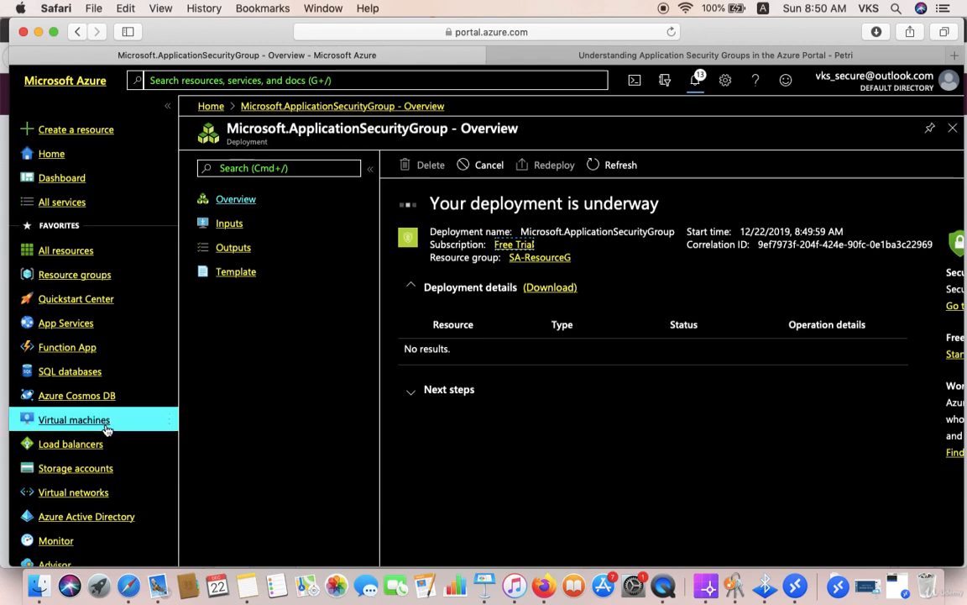
{"action": "mouse_move", "coordinate": [106, 429]}
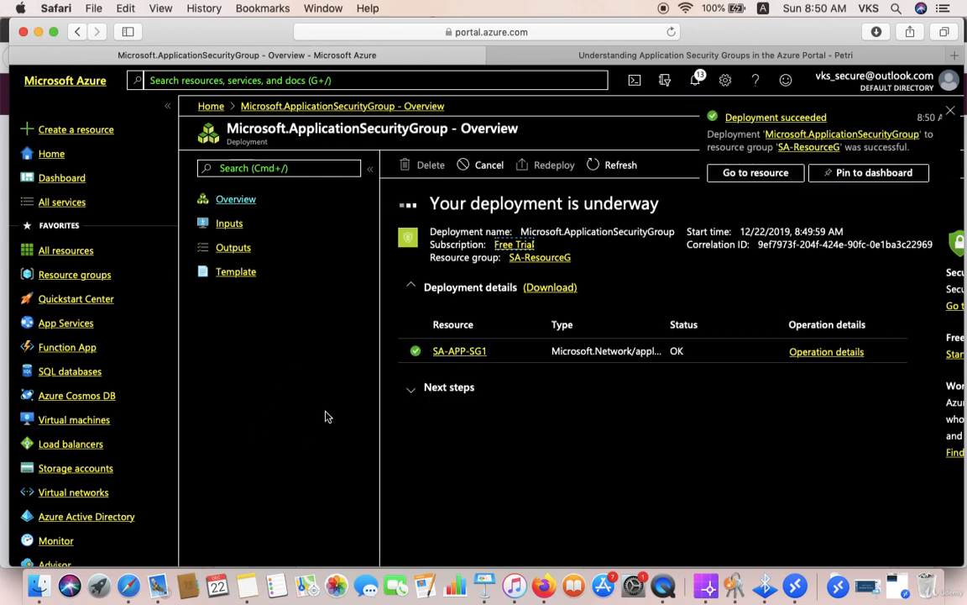
{"action": "left_click", "coordinate": [74, 421]}
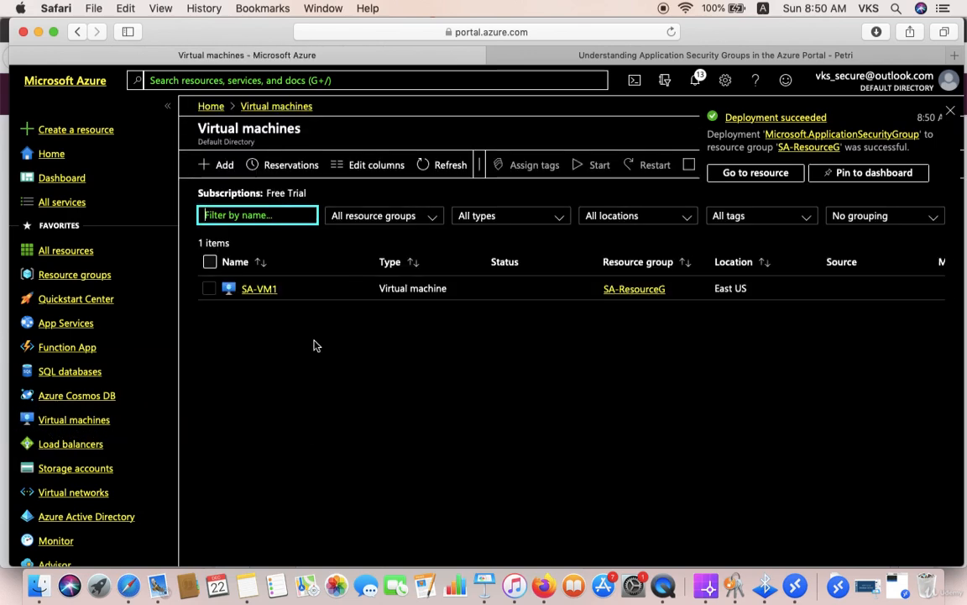
{"action": "left_click", "coordinate": [267, 294]}
{"action": "left_click", "coordinate": [260, 290]}
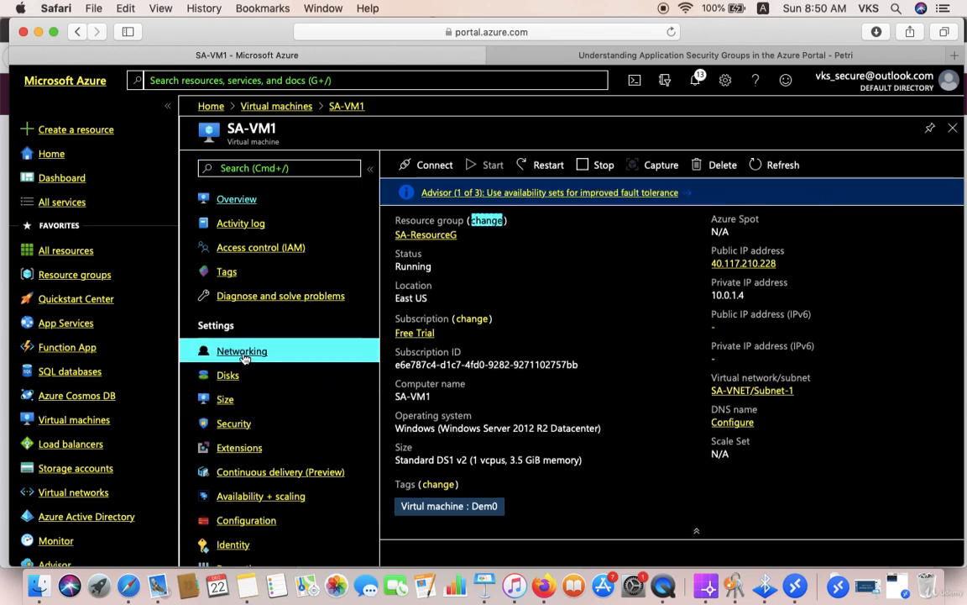
{"action": "left_click", "coordinate": [244, 353]}
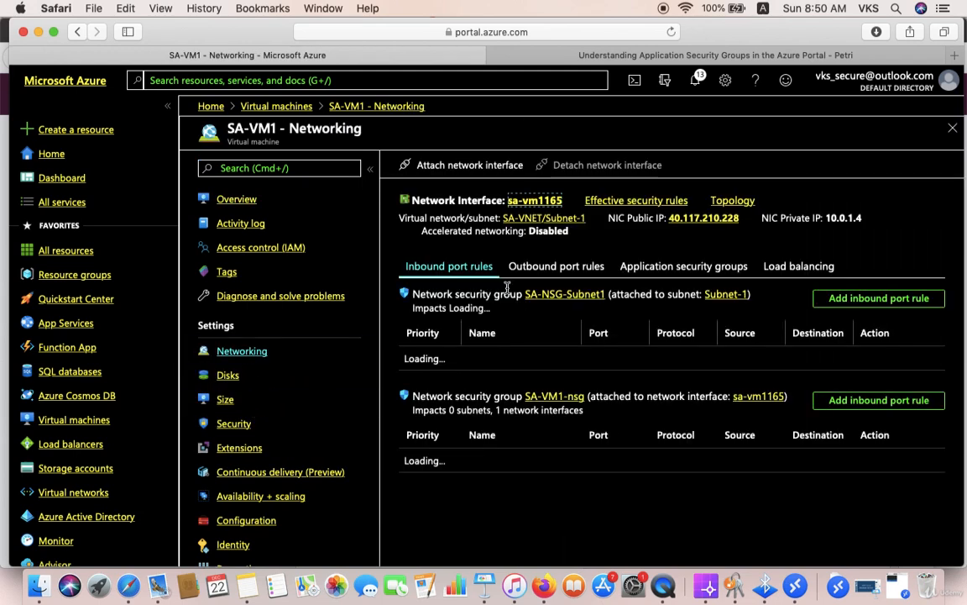
{"action": "left_click", "coordinate": [663, 267]}
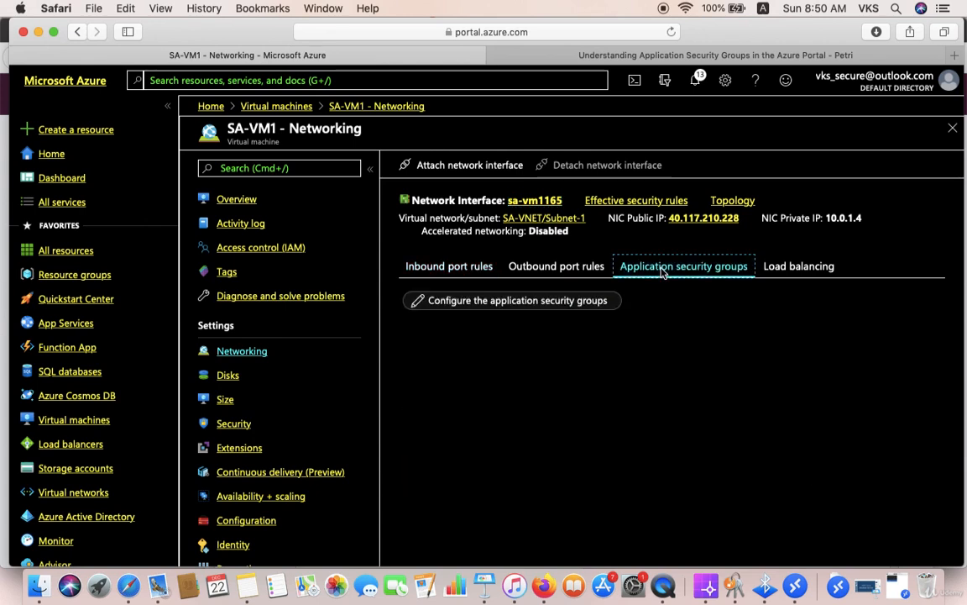
- Assign the SA-APP-SG1 application security group to SA-VM1's network interface and save it
{"action": "left_click", "coordinate": [479, 300]}
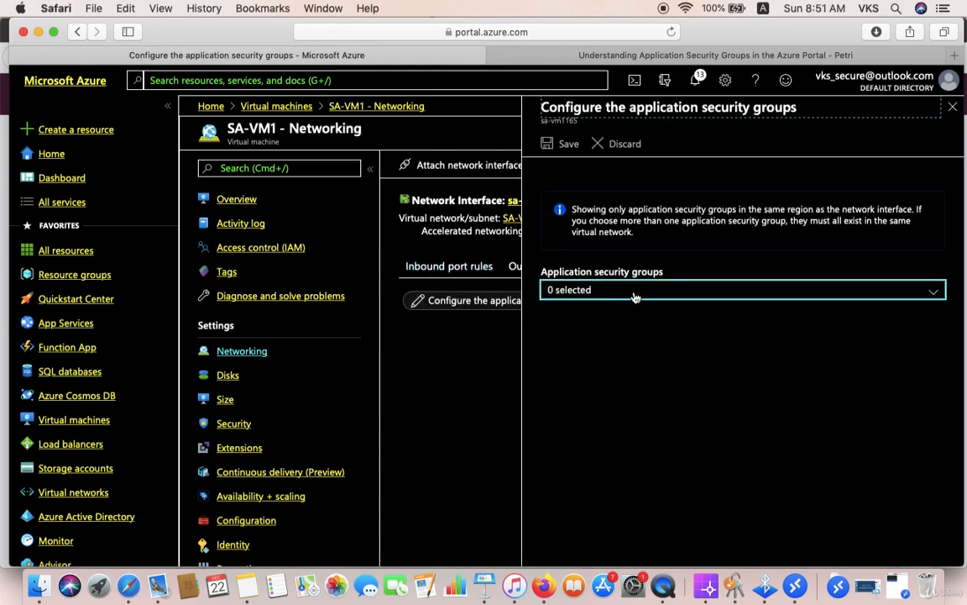
{"action": "left_click", "coordinate": [637, 294]}
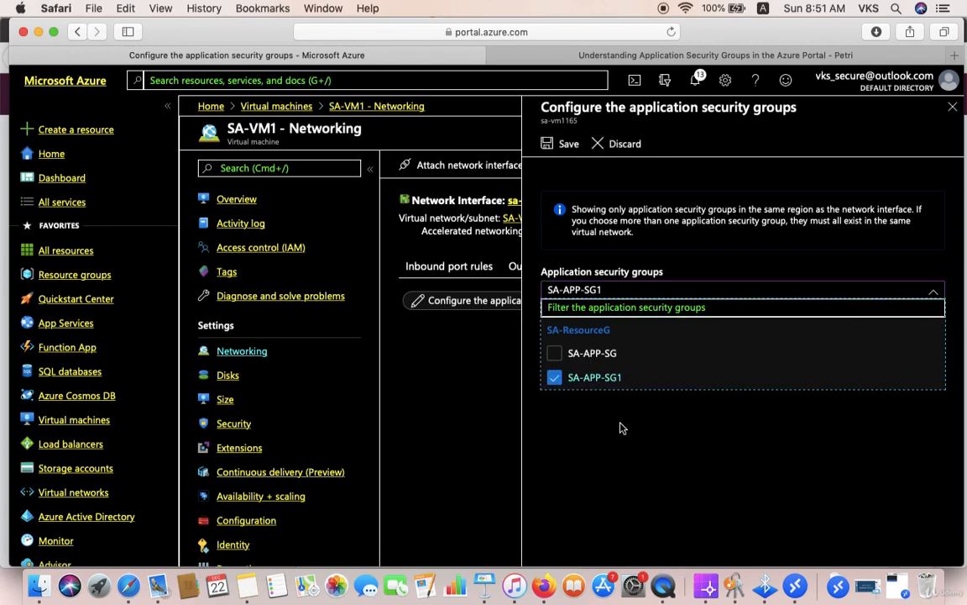
{"action": "left_click", "coordinate": [563, 143]}
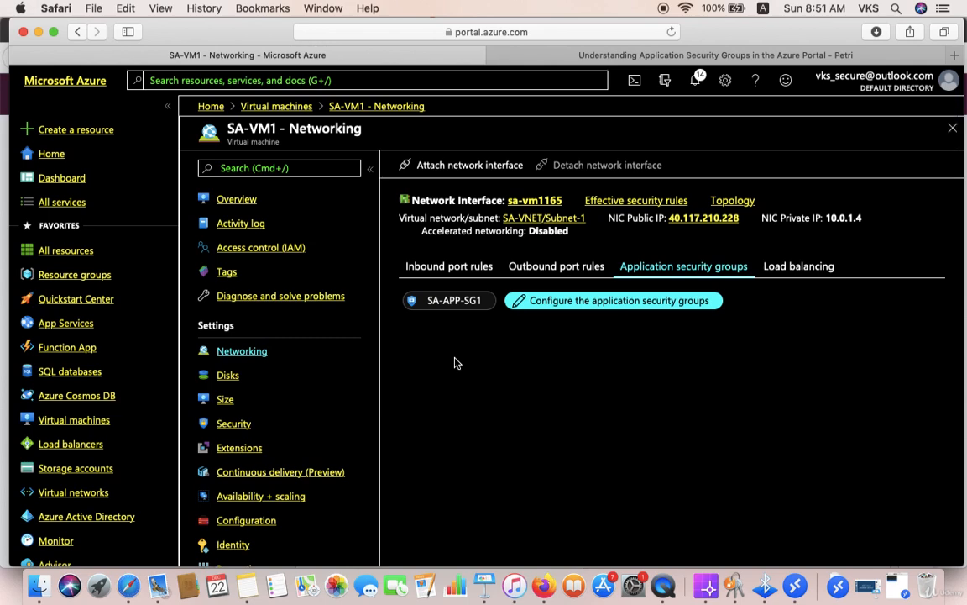
- Start a new inbound port rule for the SA-NSG-Subnet1 network security group
{"action": "left_click", "coordinate": [450, 273]}
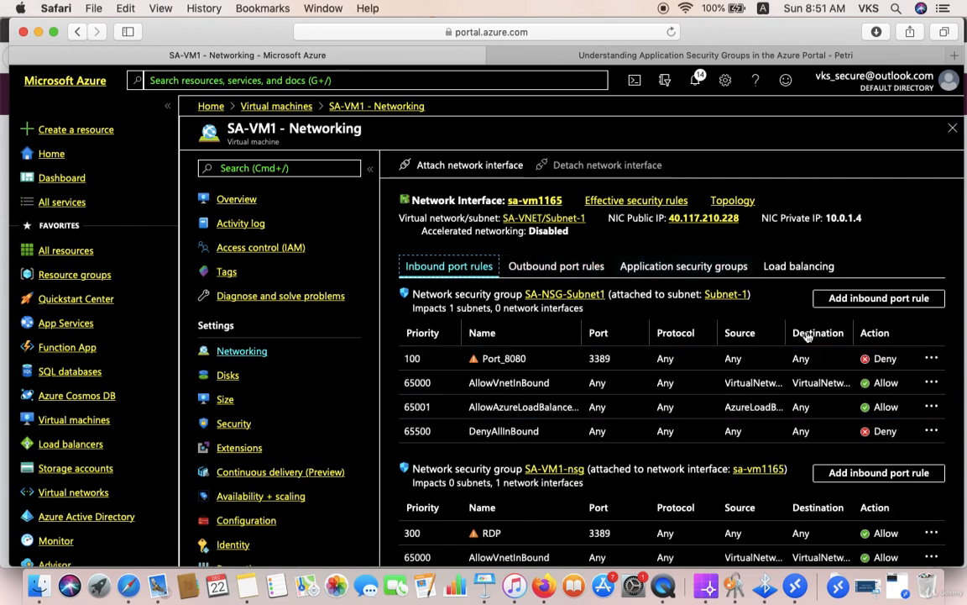
{"action": "left_click", "coordinate": [836, 300]}
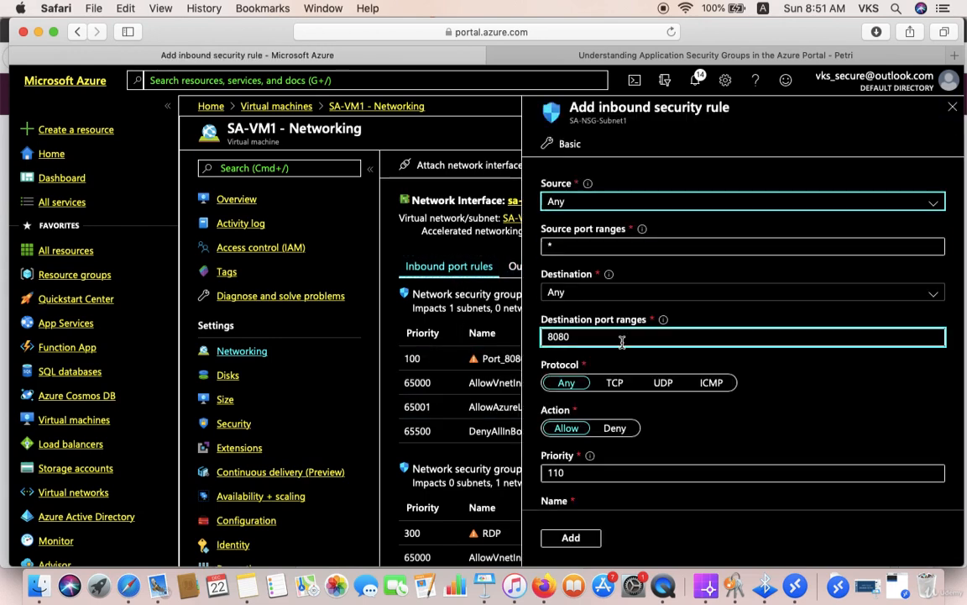
{"action": "left_click", "coordinate": [591, 210]}
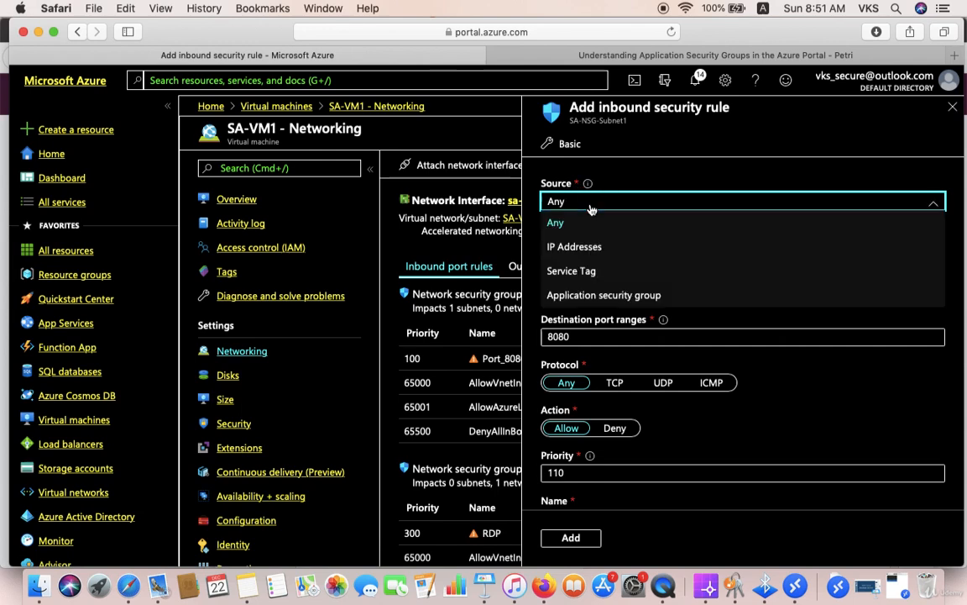
{"action": "left_click", "coordinate": [578, 295]}
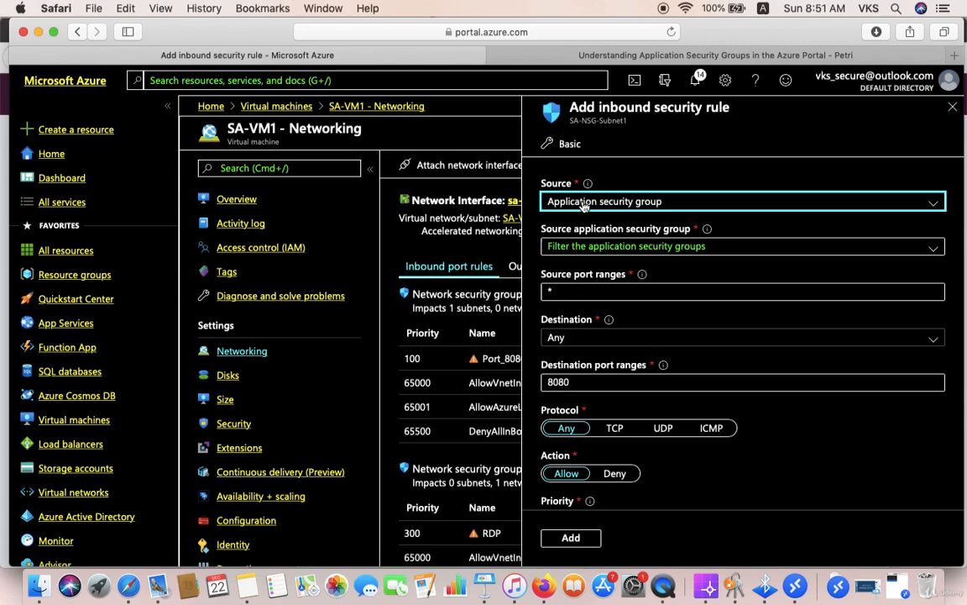
{"action": "left_click", "coordinate": [583, 204]}
{"action": "left_click", "coordinate": [579, 222]}
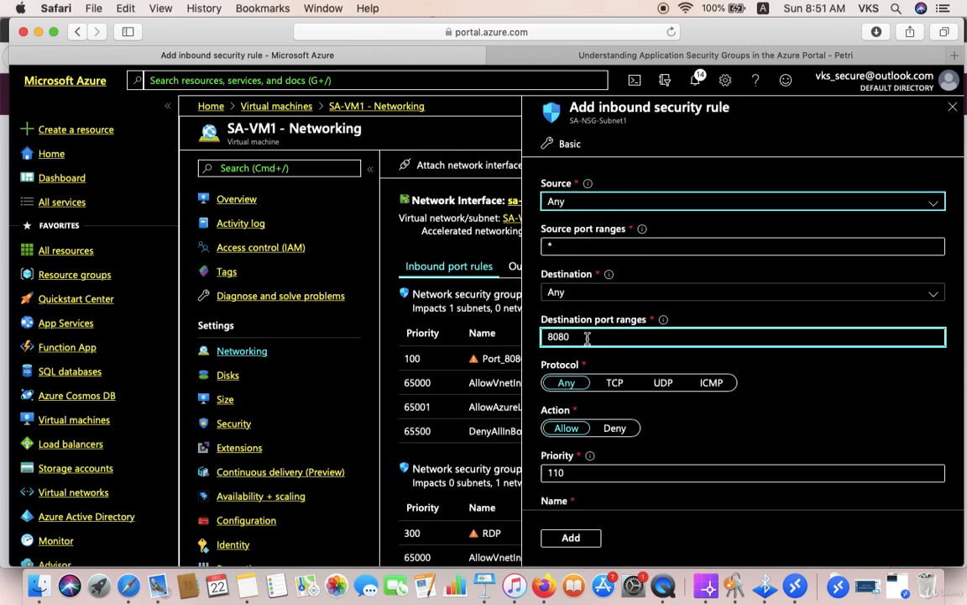
{"action": "left_click", "coordinate": [592, 207]}
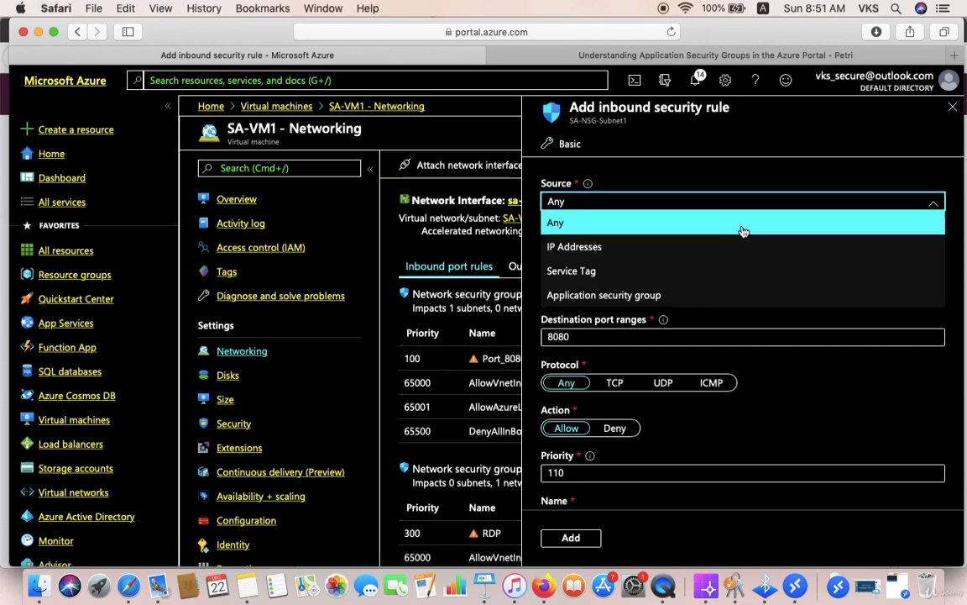
{"action": "left_click", "coordinate": [643, 152]}
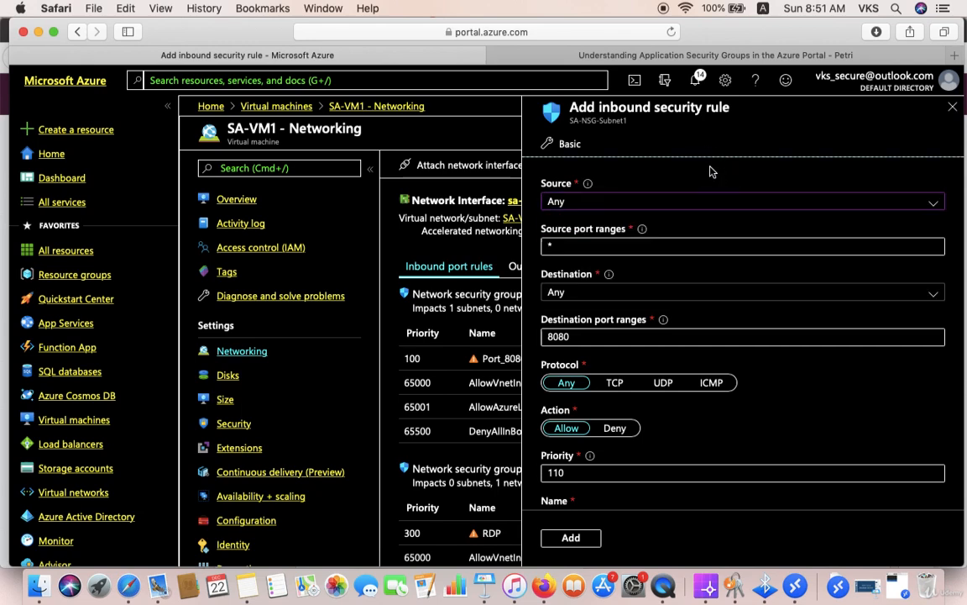
- Give the inbound rule an application security group destination, destination port 3389 and the Deny action, and try to add it
{"action": "left_click", "coordinate": [588, 292]}
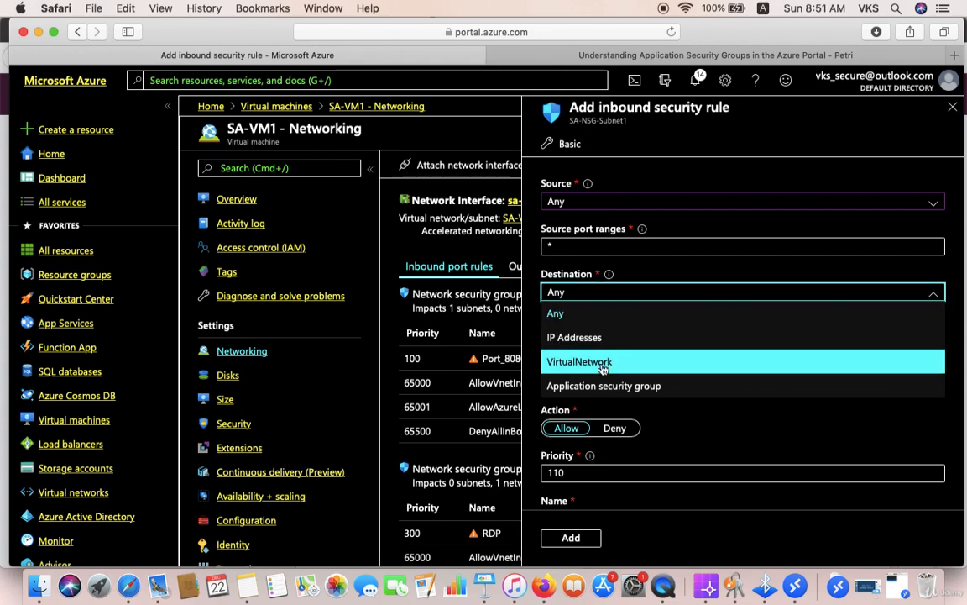
{"action": "left_click", "coordinate": [596, 385]}
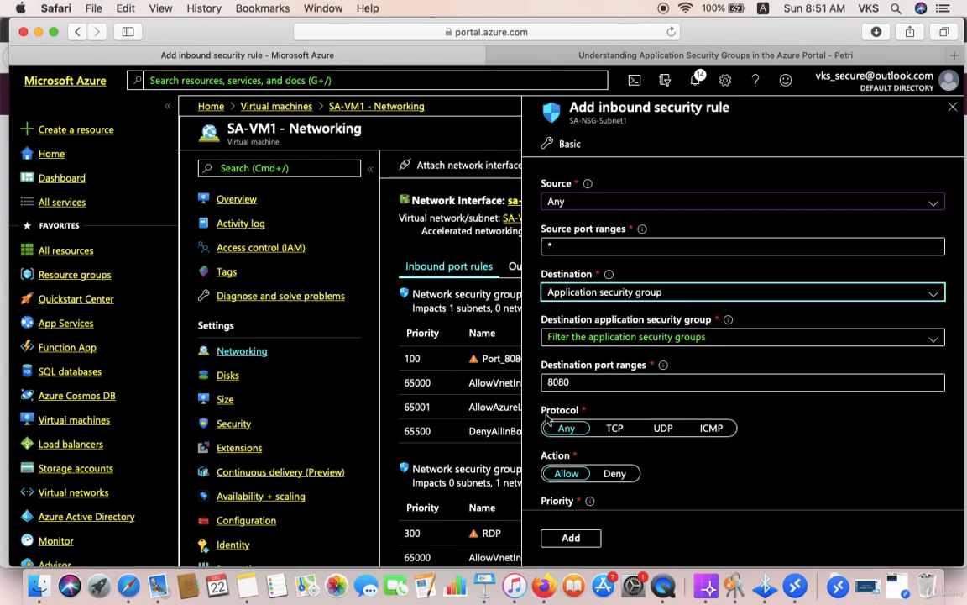
{"action": "scroll", "coordinate": [661, 472], "scroll_direction": "down", "scroll_amount": 3}
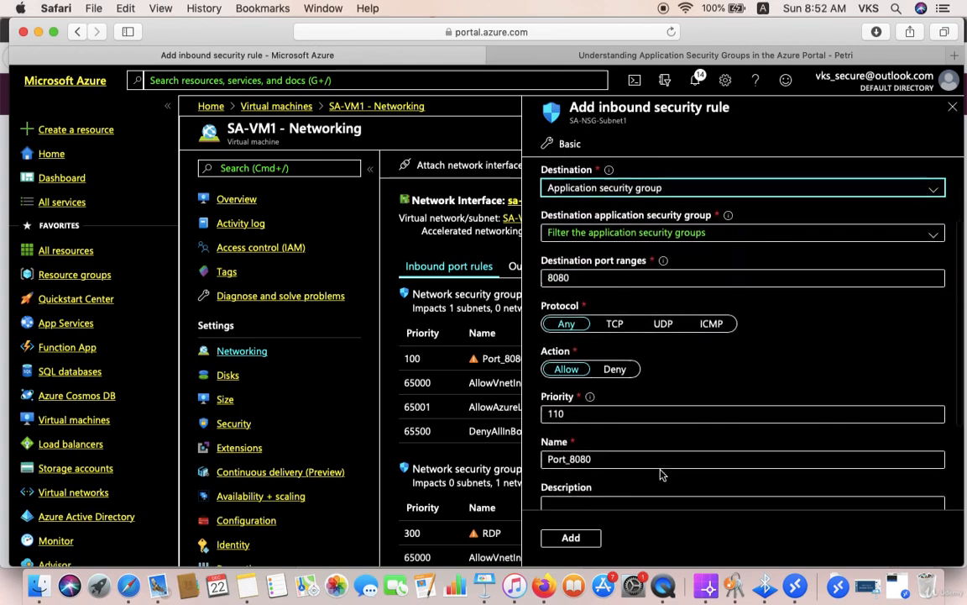
{"action": "left_click", "coordinate": [597, 400]}
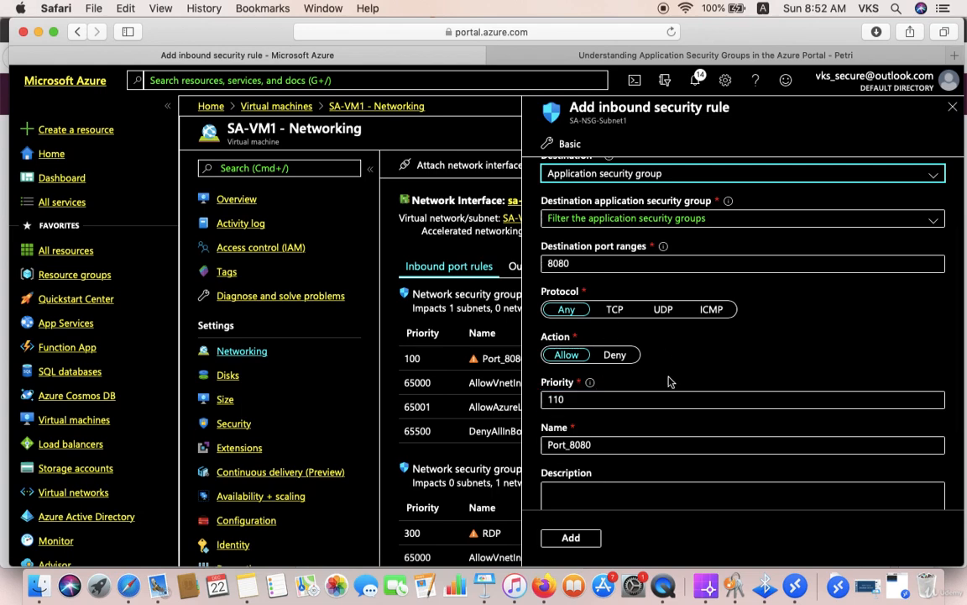
{"action": "scroll", "coordinate": [641, 389], "scroll_direction": "down", "scroll_amount": 2}
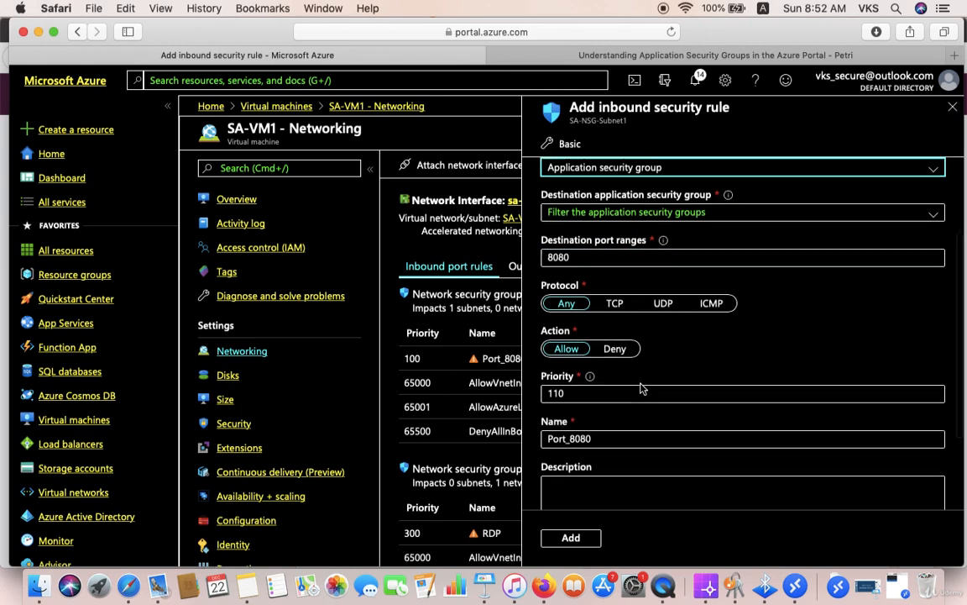
{"action": "left_click", "coordinate": [603, 236]}
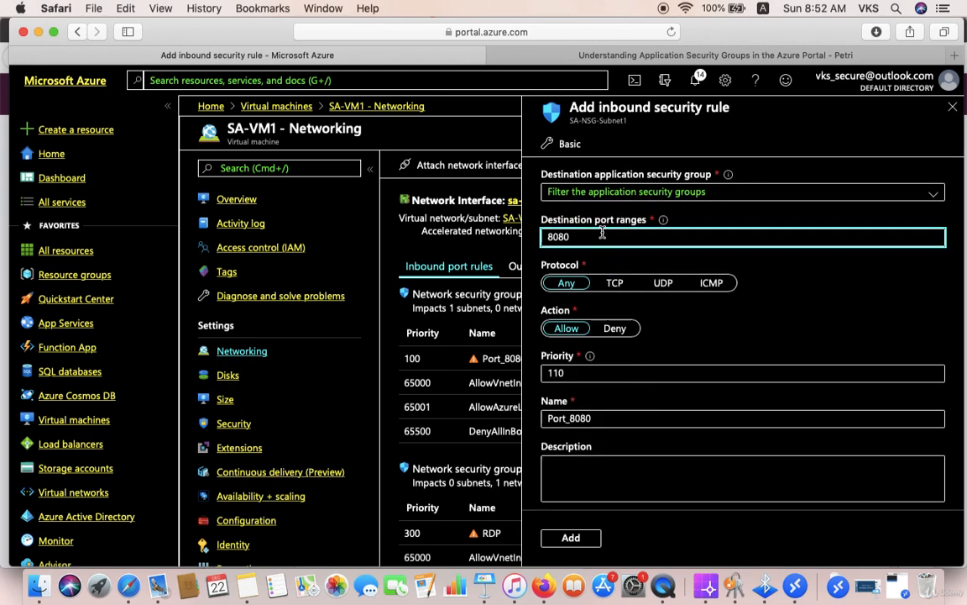
{"action": "double_click", "coordinate": [540, 237]}
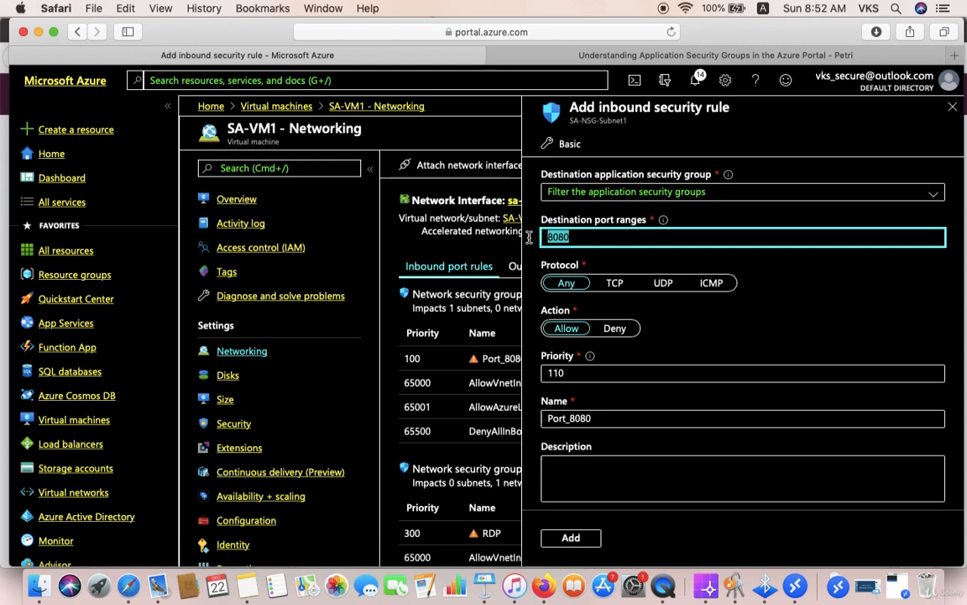
{"action": "type", "text": "3389"}
{"action": "left_click", "coordinate": [615, 328]}
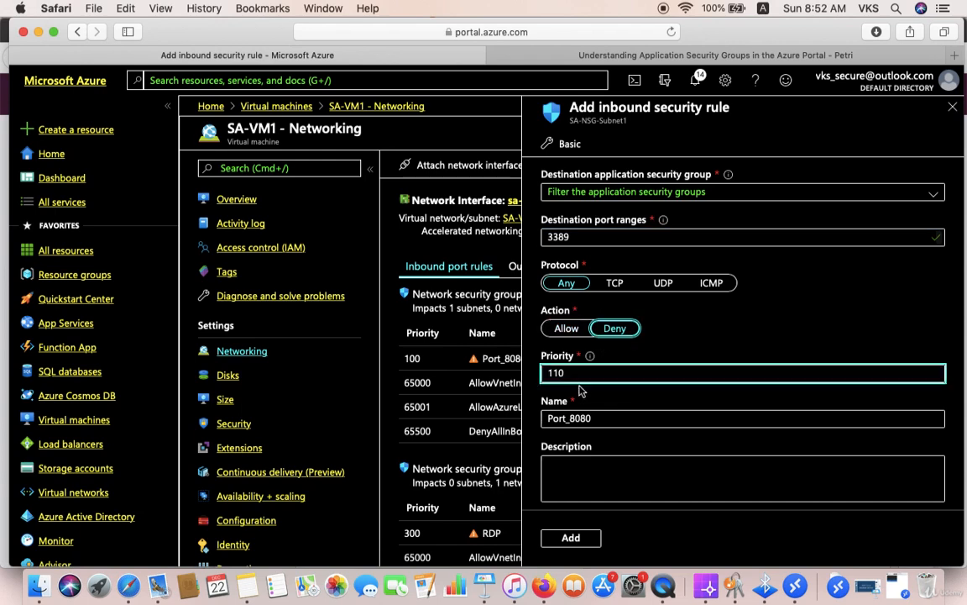
{"action": "left_click", "coordinate": [571, 537]}
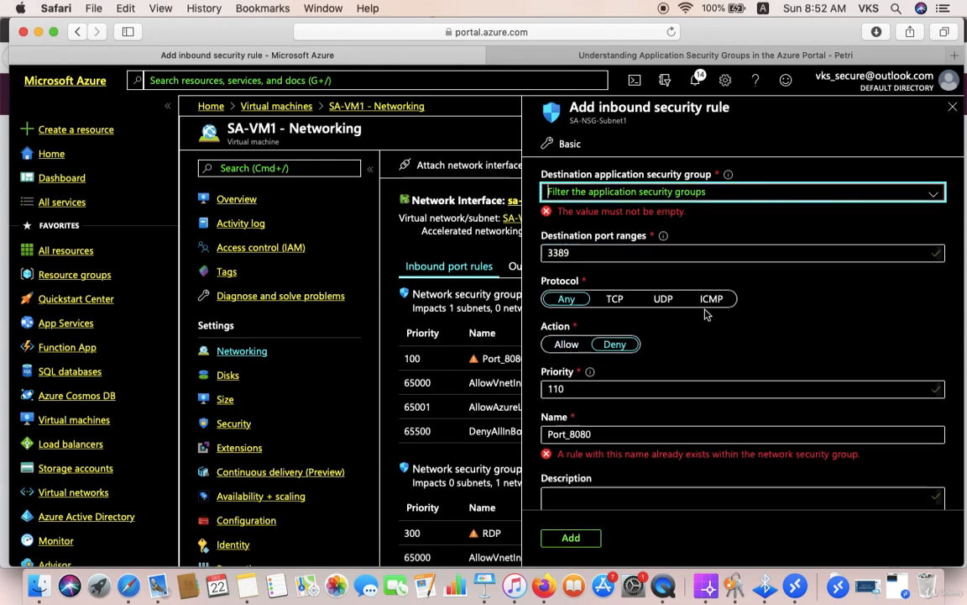
- Select SA-APP-SG1 as the inbound rule's destination application security group and try to add the rule
{"action": "left_click", "coordinate": [719, 192]}
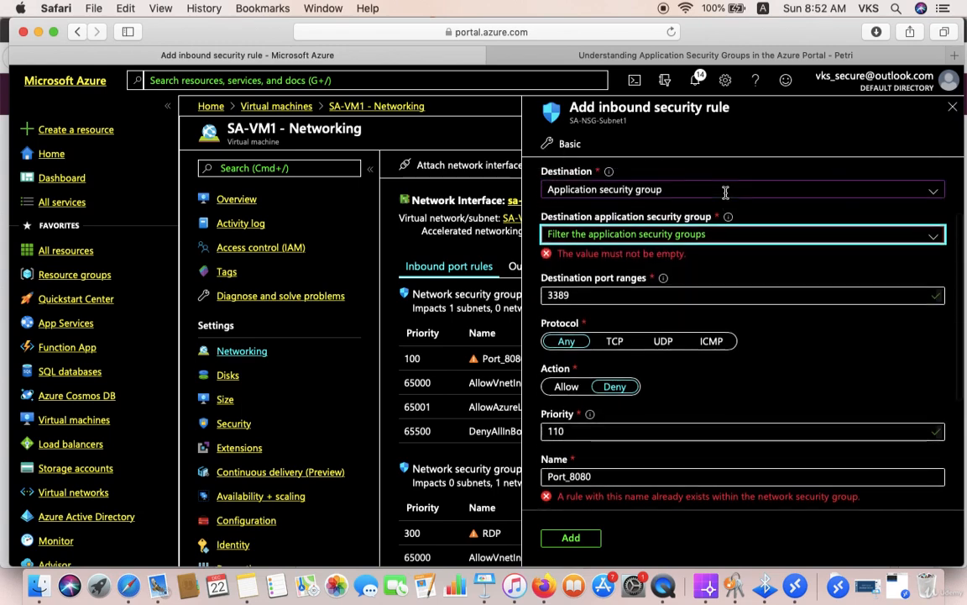
{"action": "scroll", "coordinate": [726, 192], "scroll_direction": "up", "scroll_amount": 3}
{"action": "left_click", "coordinate": [714, 293]}
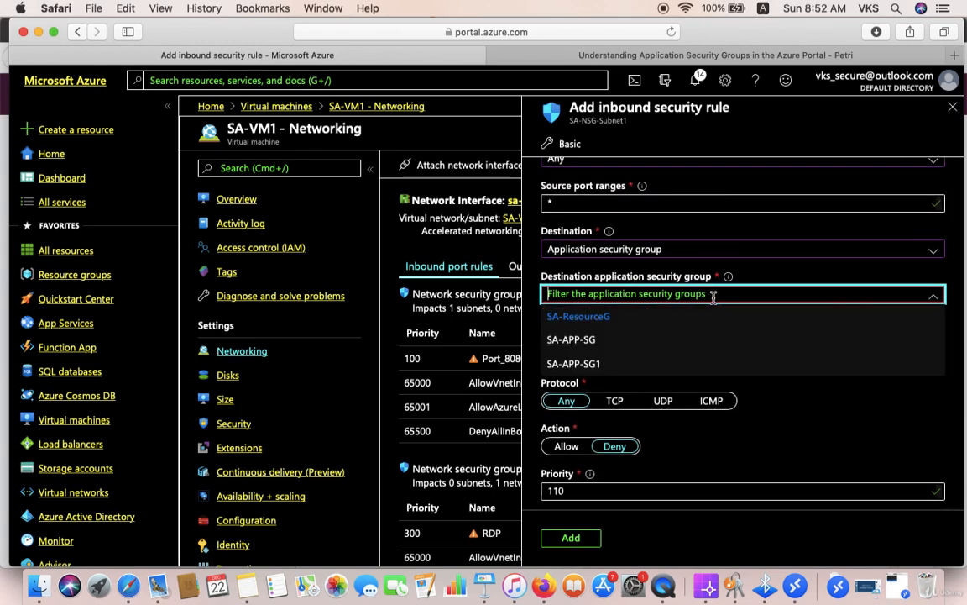
{"action": "left_click", "coordinate": [588, 365]}
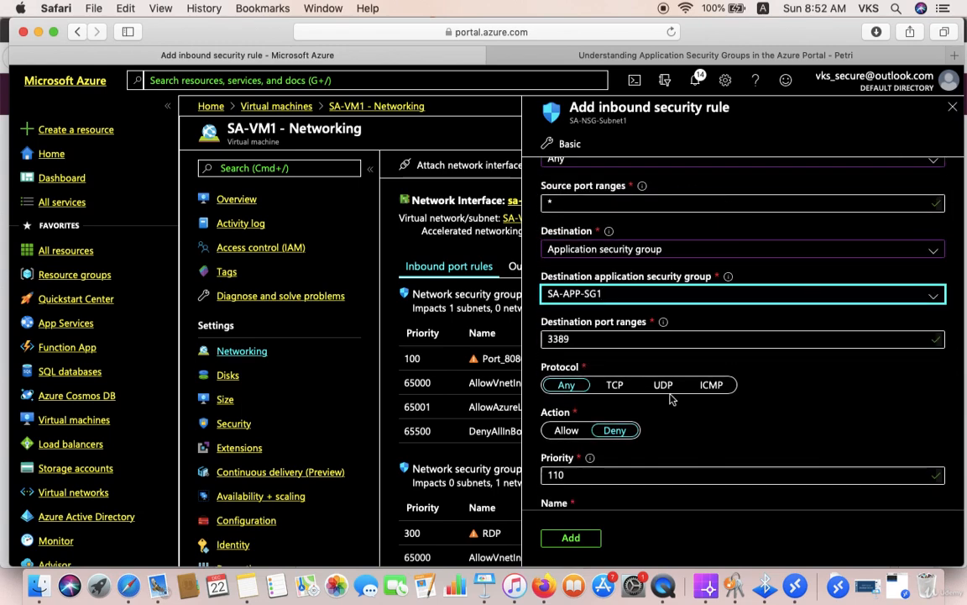
{"action": "scroll", "coordinate": [670, 400], "scroll_direction": "down", "scroll_amount": 5}
{"action": "left_click", "coordinate": [571, 538]}
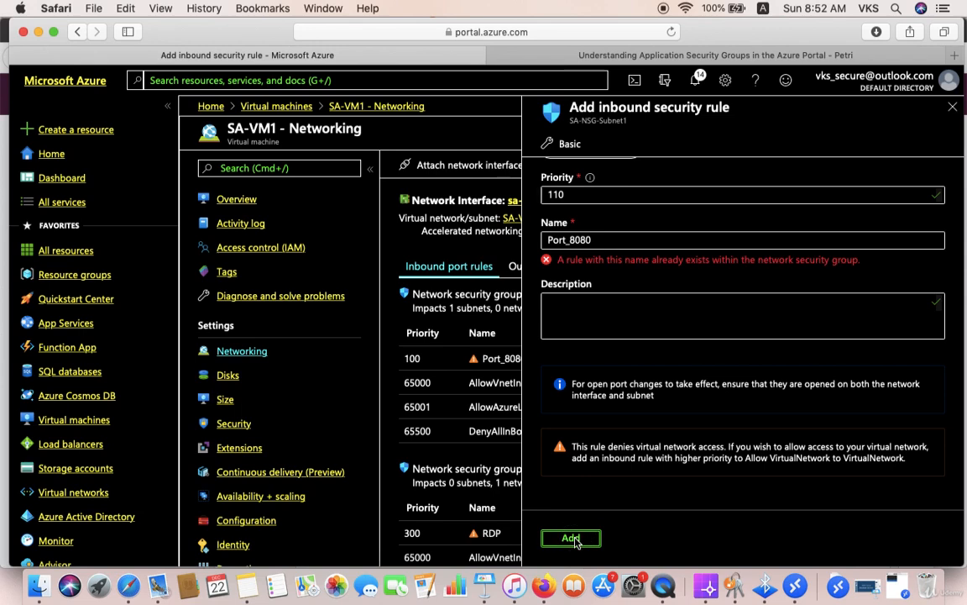
- Rename the inbound rule as 3389_deny and add it to the network security group
{"action": "scroll", "coordinate": [632, 269], "scroll_direction": "up", "scroll_amount": 3}
{"action": "double_click", "coordinate": [630, 242]}
{"action": "type", "text": "3389_deny"}
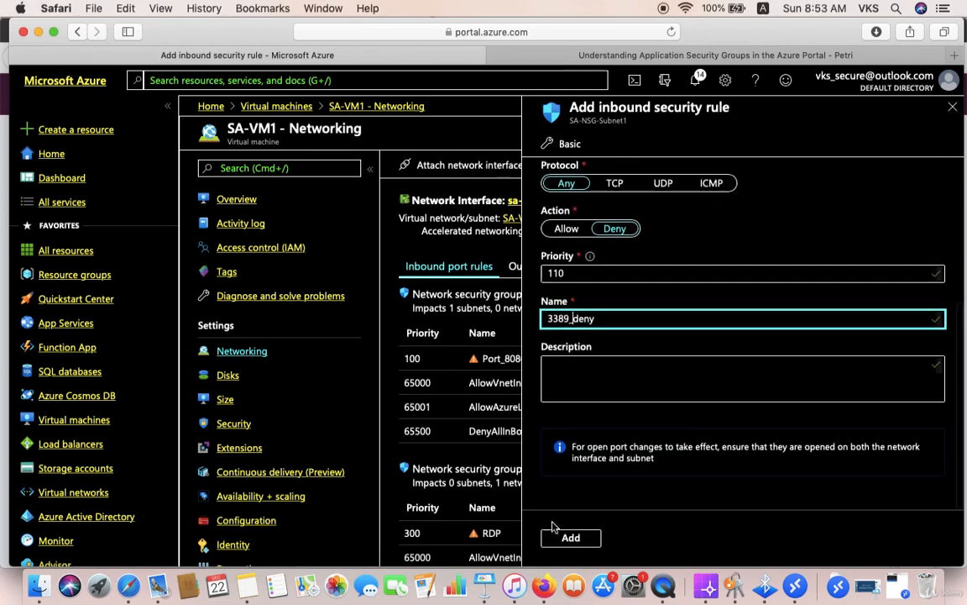
{"action": "left_click", "coordinate": [568, 536]}
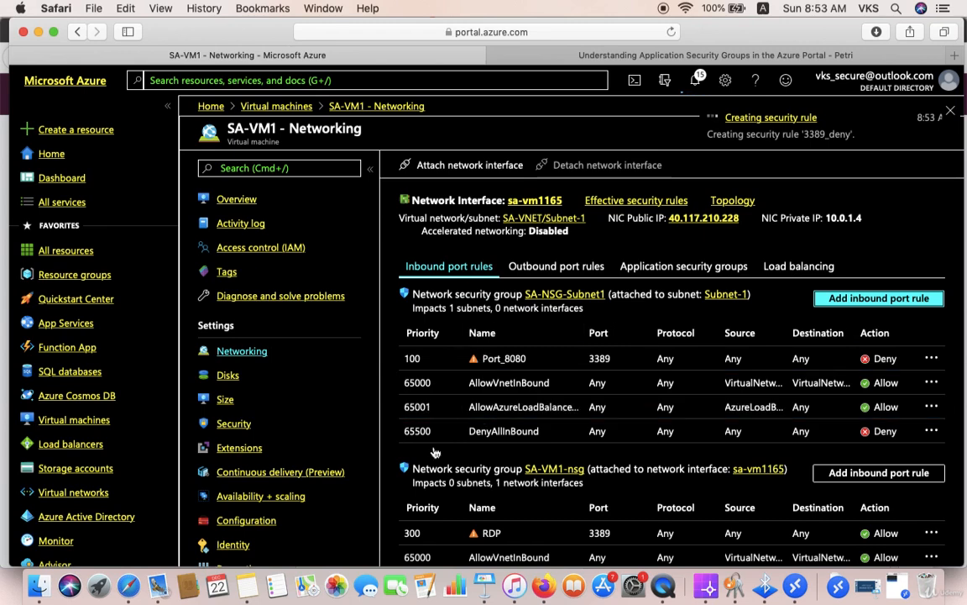
- Open the 3389_deny rule from the inbound port rules and review its destination, port and action settings
{"action": "scroll", "coordinate": [435, 453], "scroll_direction": "down", "scroll_amount": 3}
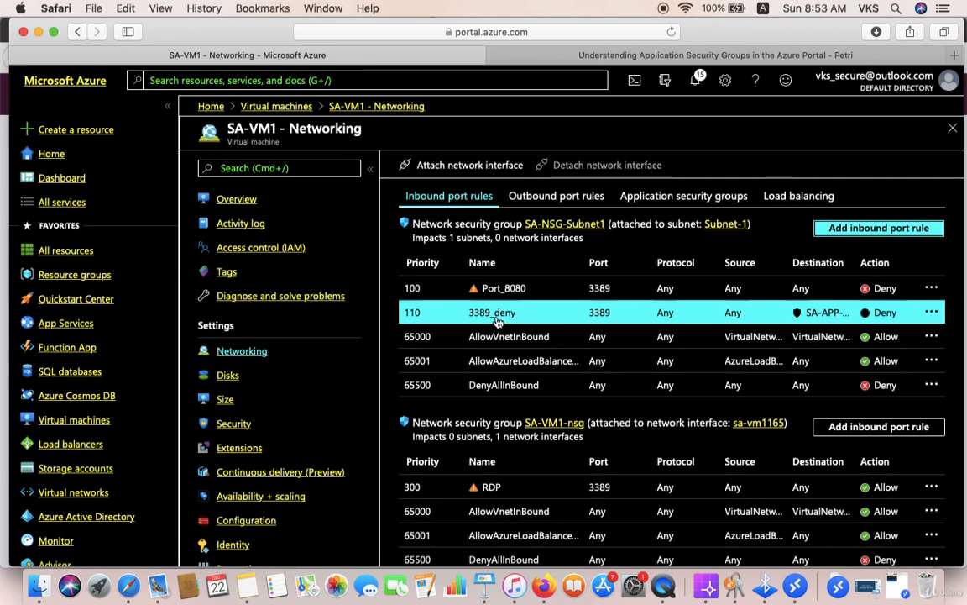
{"action": "left_click", "coordinate": [802, 315]}
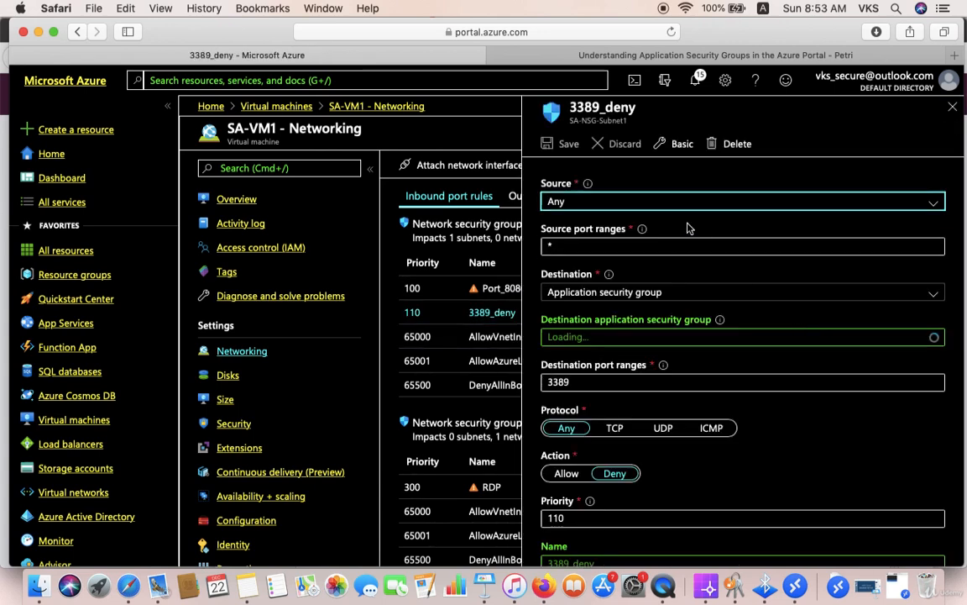
{"action": "scroll", "coordinate": [743, 352], "scroll_direction": "down", "scroll_amount": 5}
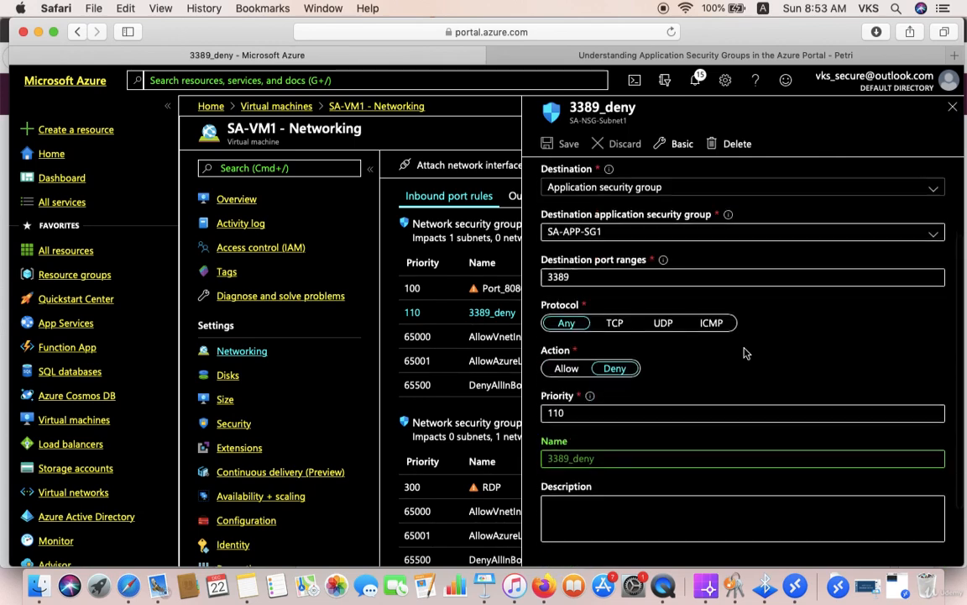